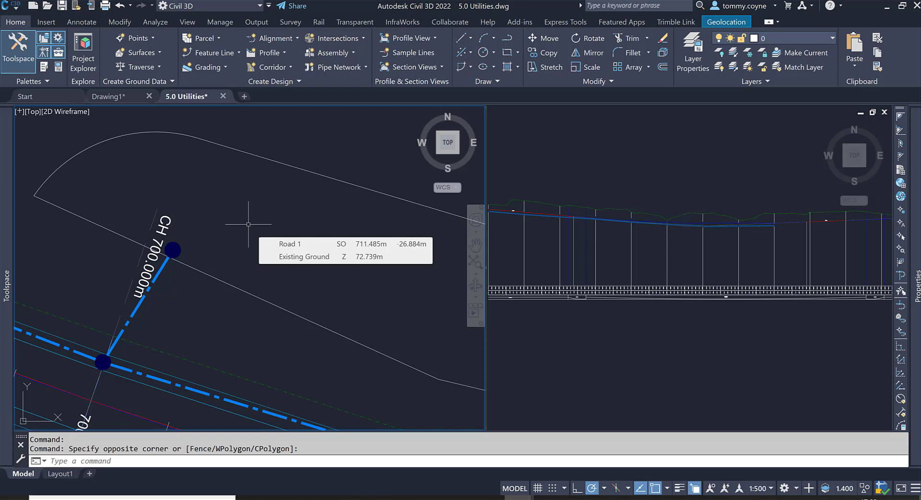
- Show the Pipe Network creation options in the Home tab's Create Design panel
mouse_move(248, 221)
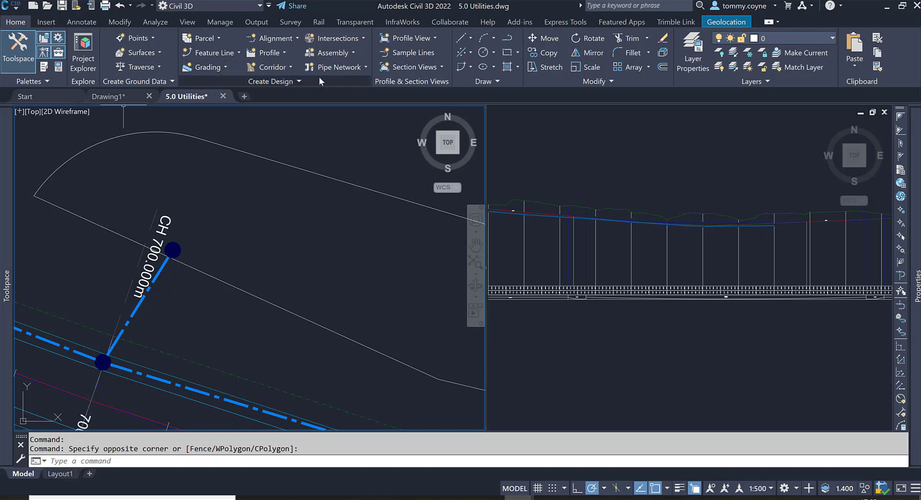
left_click(327, 65)
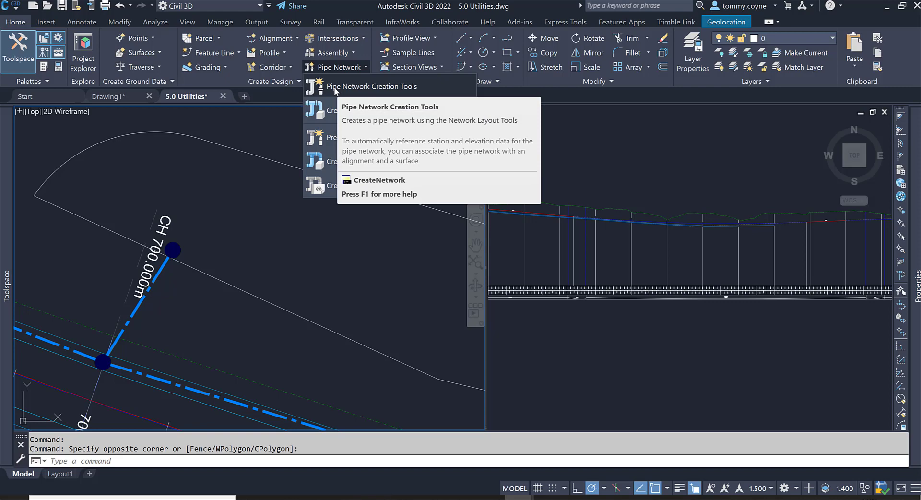
- Name the new pipe network Culvert, keep the Standard parts list, and use Road 1 - Surface
left_click(335, 88)
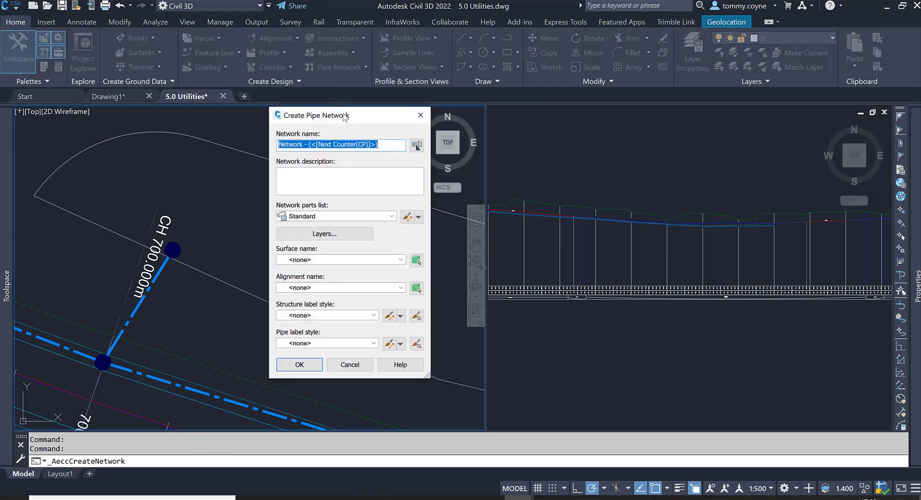
left_click_drag(368, 108, 395, 100)
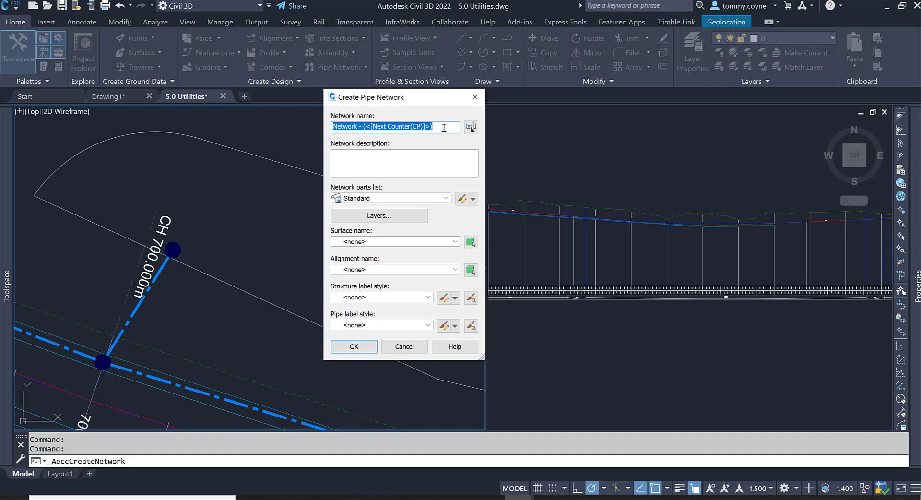
left_click_drag(442, 127, 325, 130)
type("Culvert")
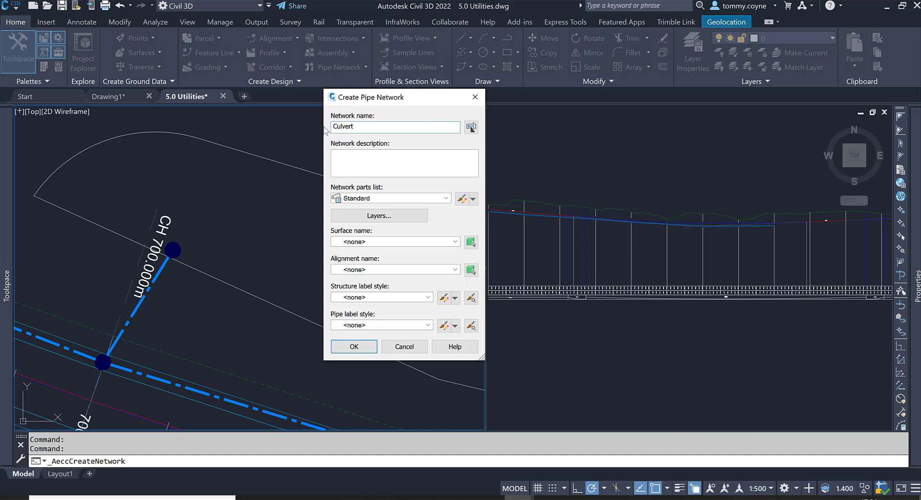
left_click(435, 199)
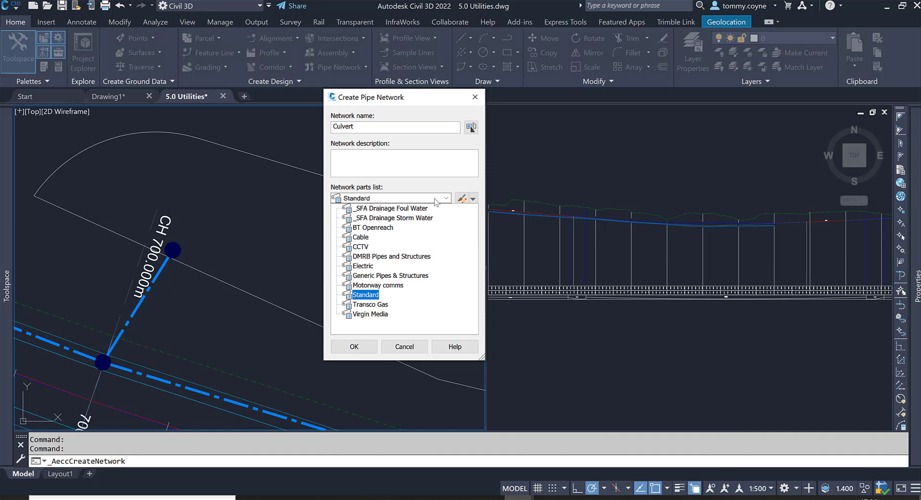
left_click(435, 199)
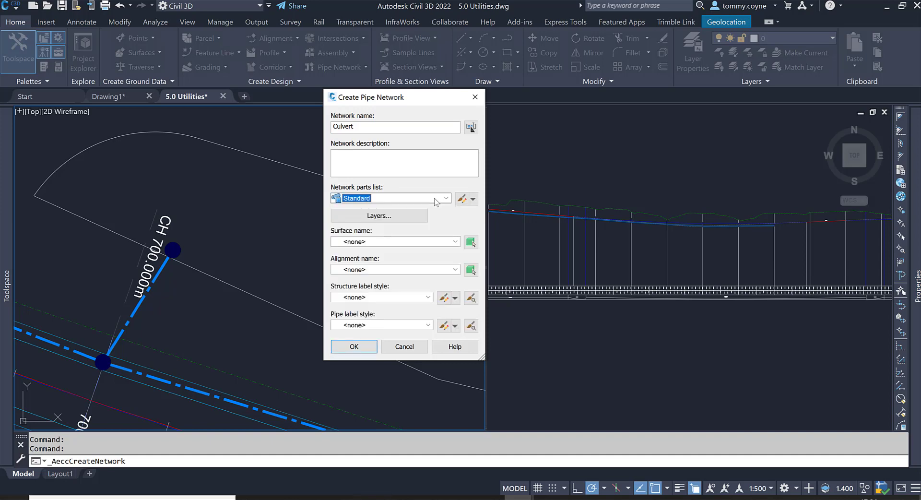
left_click(412, 242)
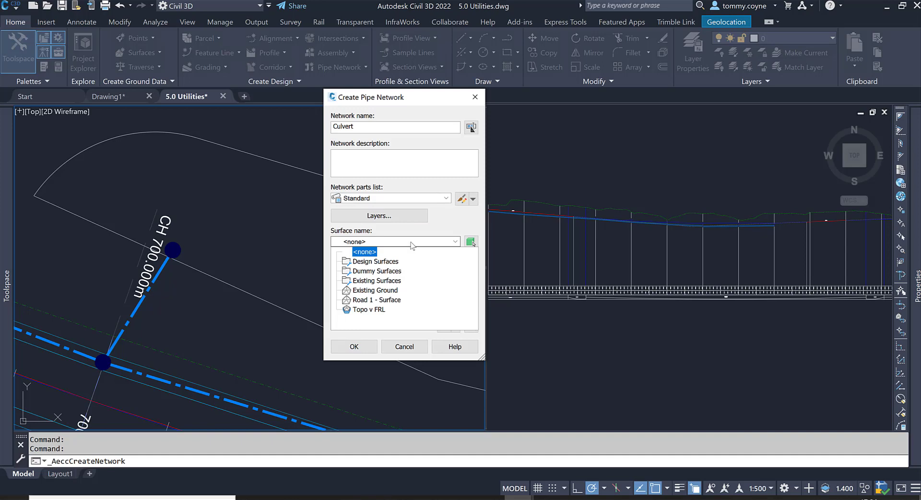
left_click(380, 291)
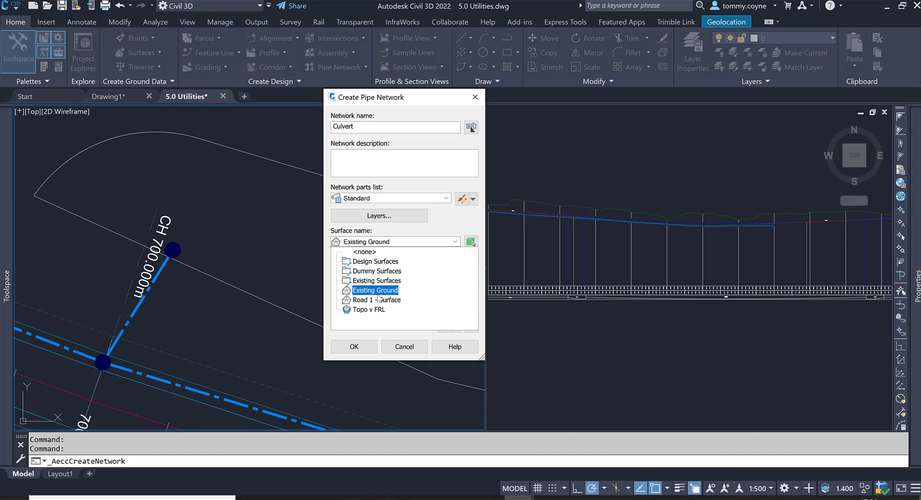
left_click(379, 299)
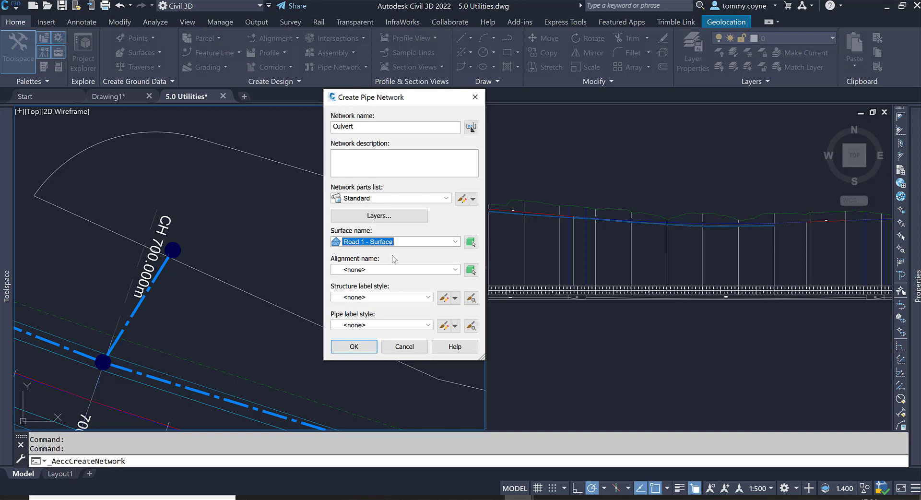
- Create the Culvert network, place its layout toolbar over the profile view, and frame the CH 500 area
left_click(352, 349)
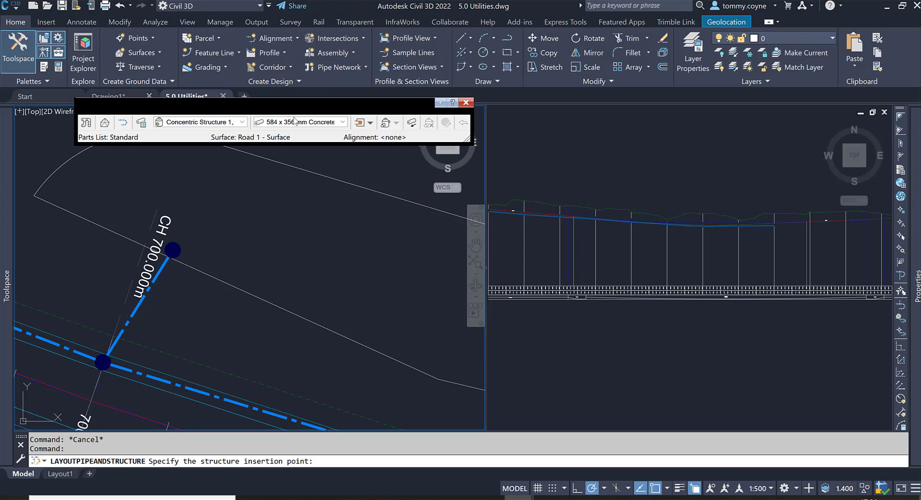
left_click_drag(292, 113, 560, 118)
scroll(307, 250, "down", 5)
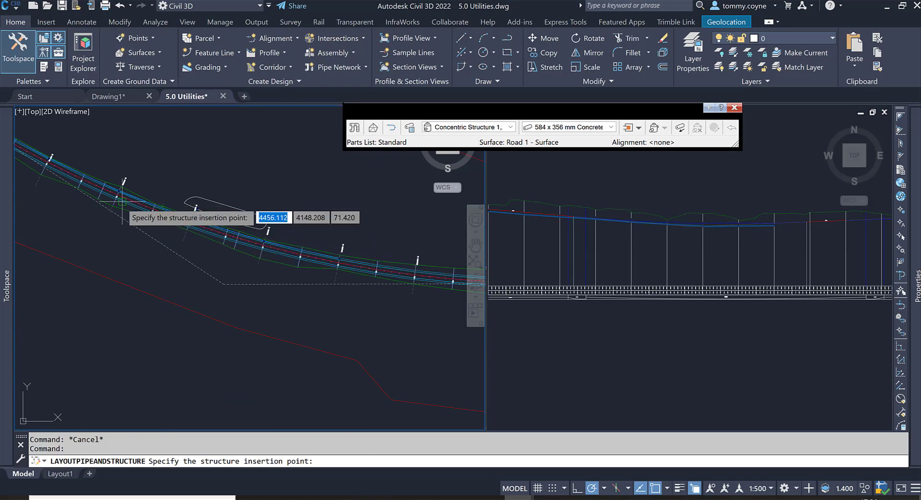
scroll(104, 191, "up", 2)
scroll(119, 197, "up", 4)
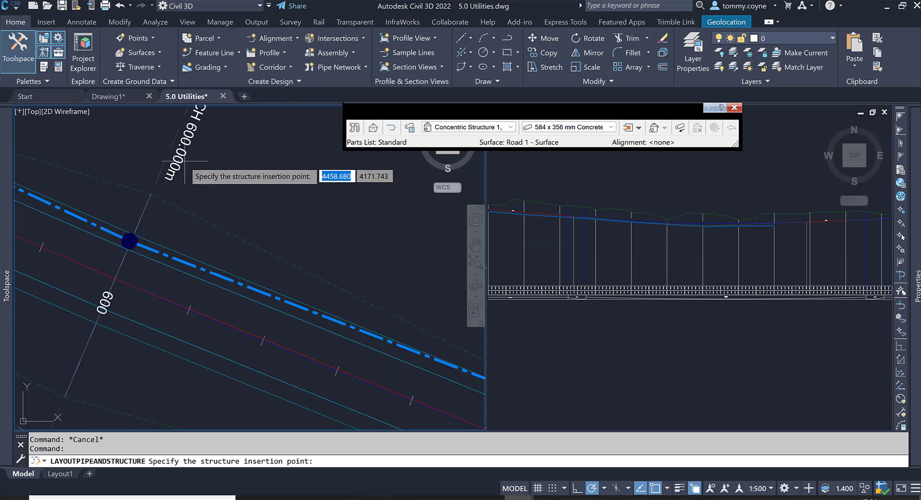
scroll(162, 173, "down", 4)
scroll(158, 192, "up", 5)
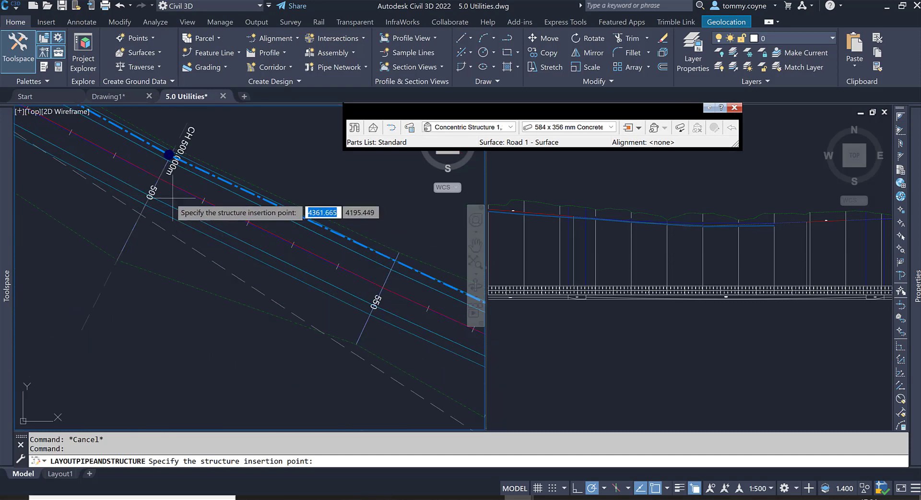
middle_click_drag(157, 198, 182, 312)
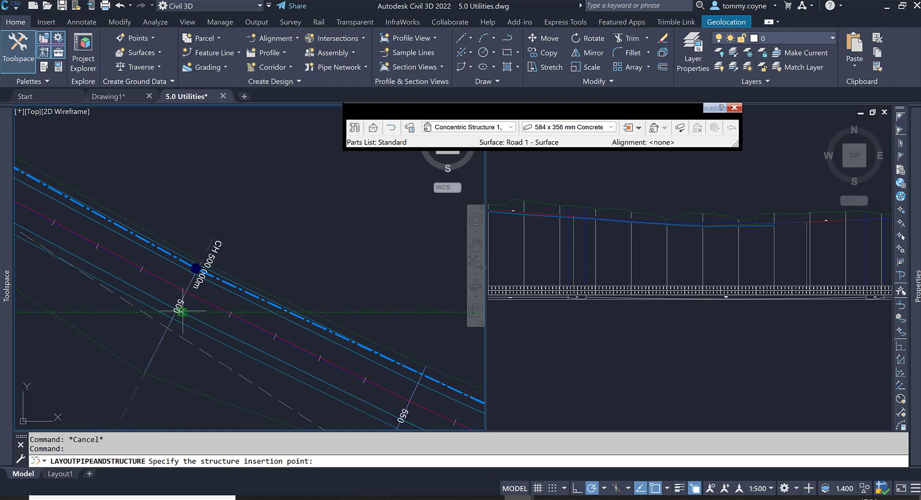
- Open the Standard parts list for editing from the layout toolbar's parts list chooser
left_click(410, 127)
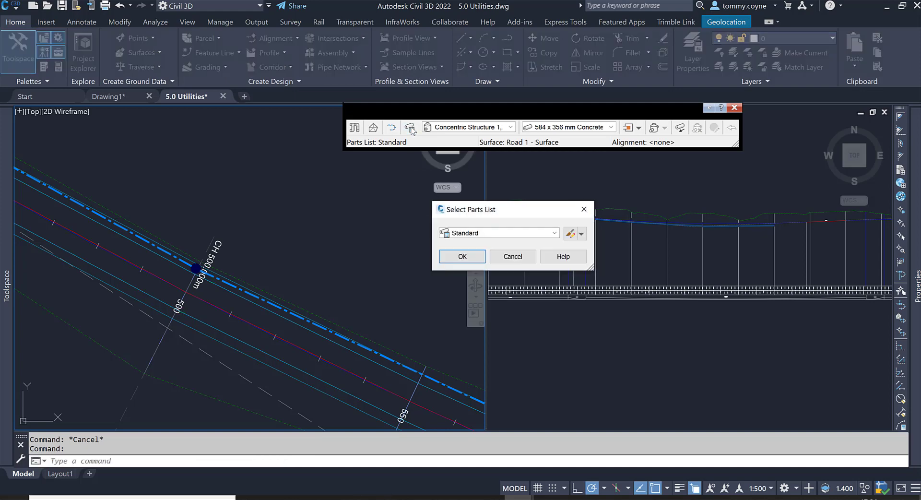
left_click_drag(487, 213, 452, 177)
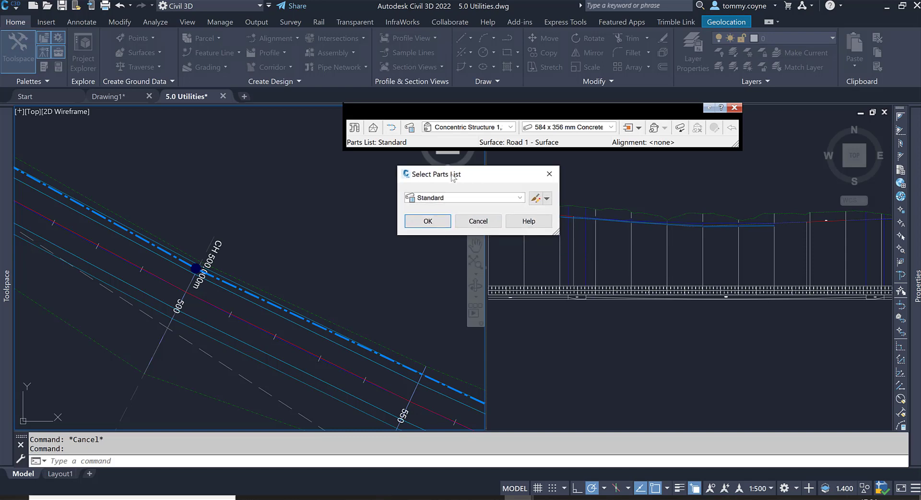
left_click(541, 200)
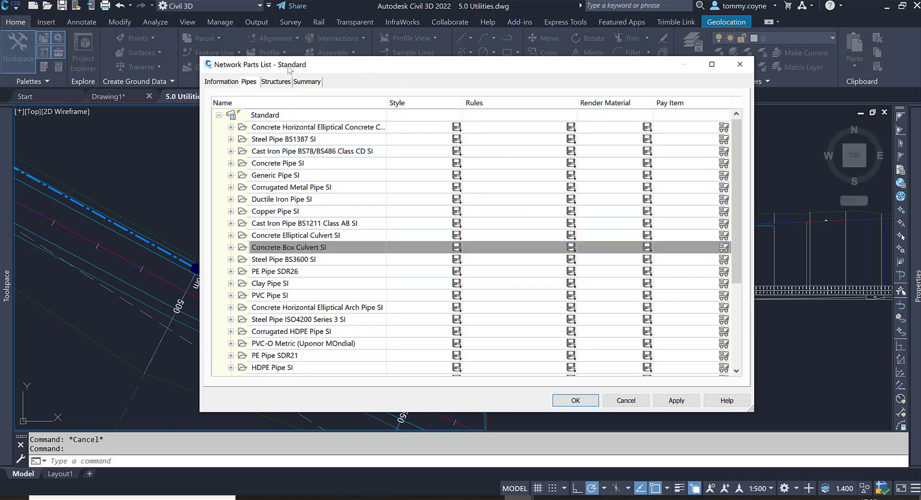
- Expand Concrete Box Culvert SI to show its 1,000 x 500 mm size and call up its options
left_click(223, 83)
left_click(250, 83)
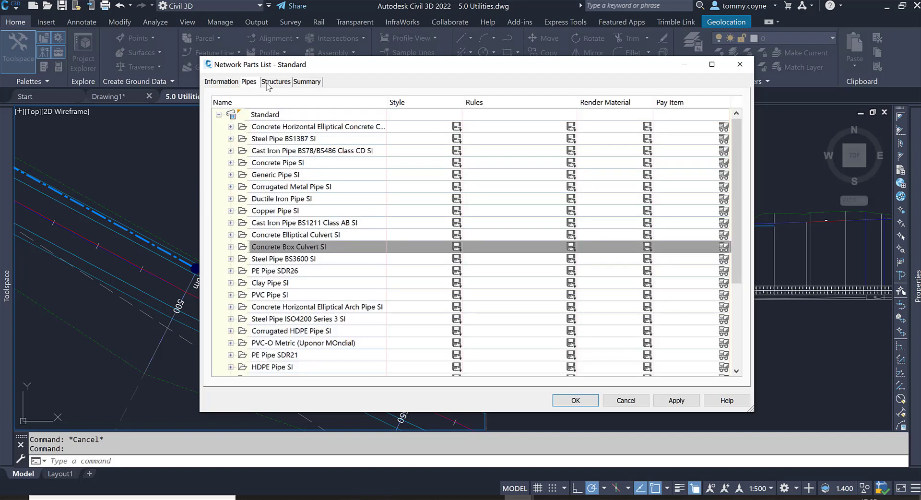
left_click(268, 84)
left_click(256, 83)
left_click(306, 198)
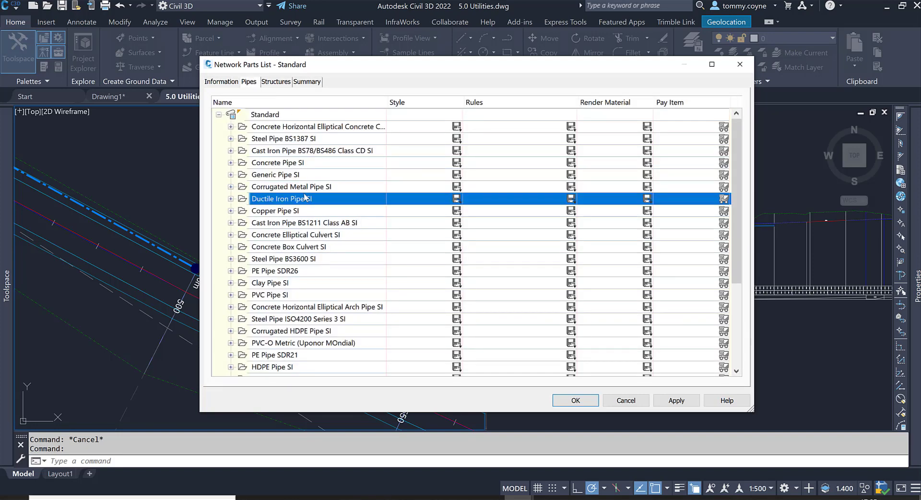
left_click(289, 247)
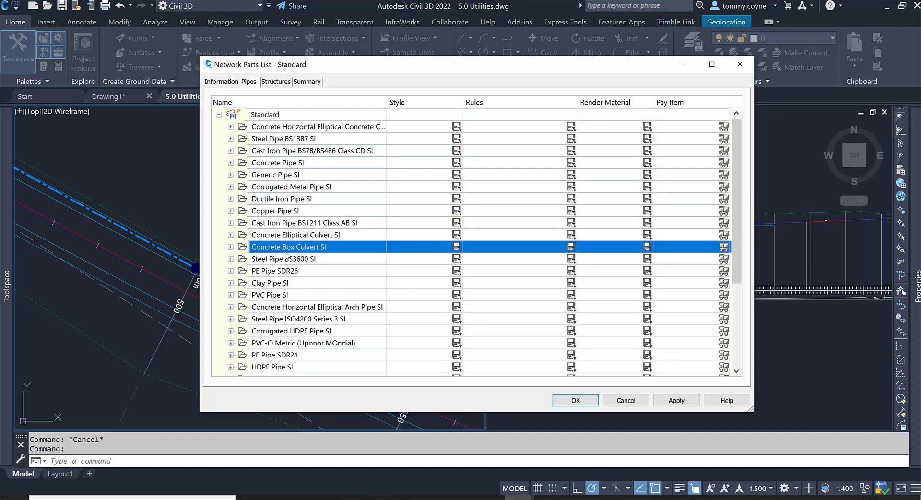
left_click(230, 247)
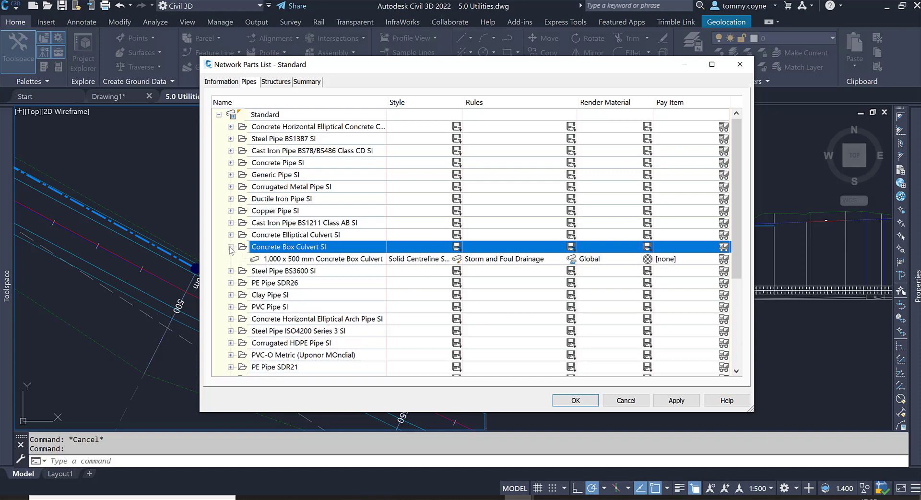
right_click(339, 248)
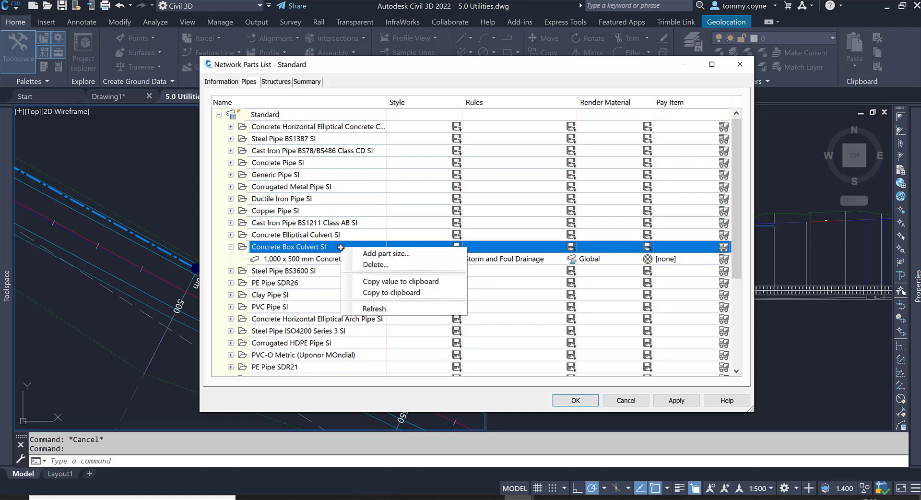
- Generate all wall thickness, width and height sizes for Concrete Box Culvert SI, then check the 1,000 x 625 mm size
left_click(392, 254)
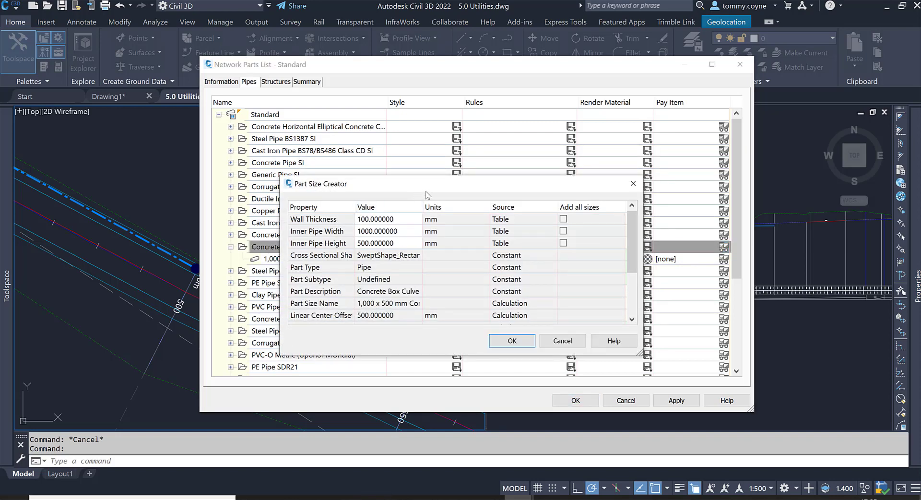
left_click_drag(504, 186, 660, 166)
left_click(674, 194)
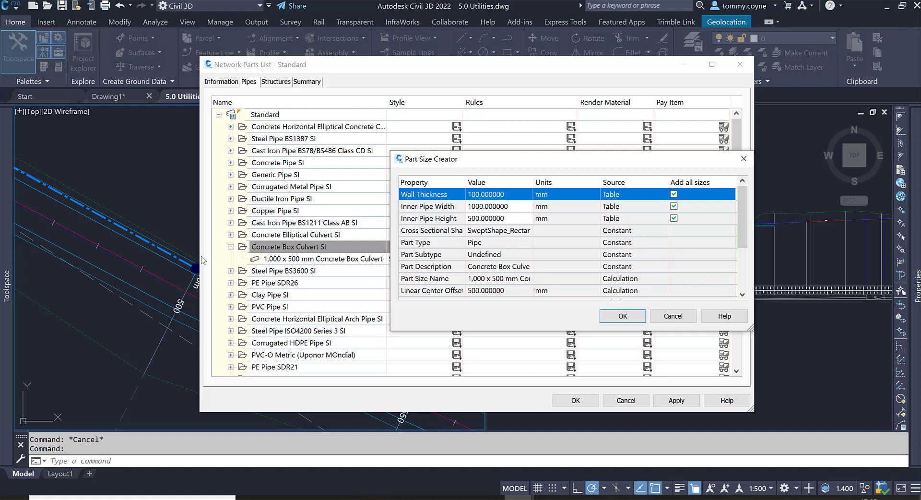
left_click(624, 317)
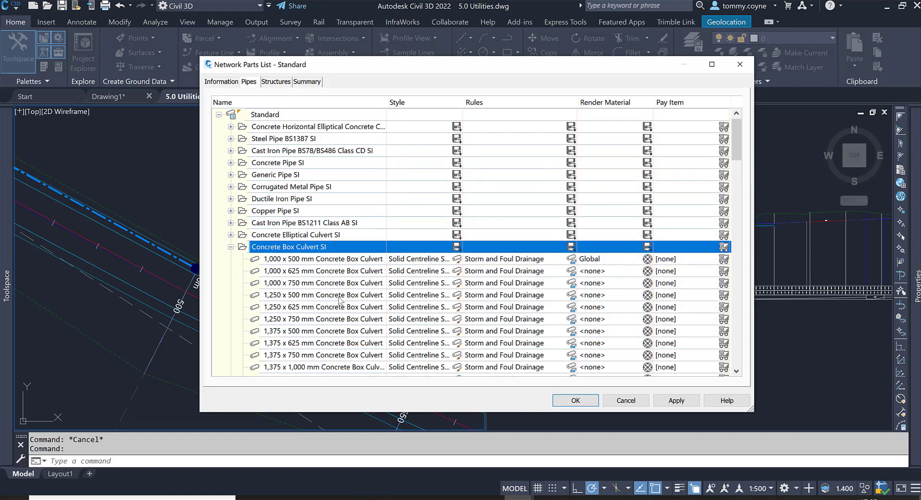
left_click(276, 271)
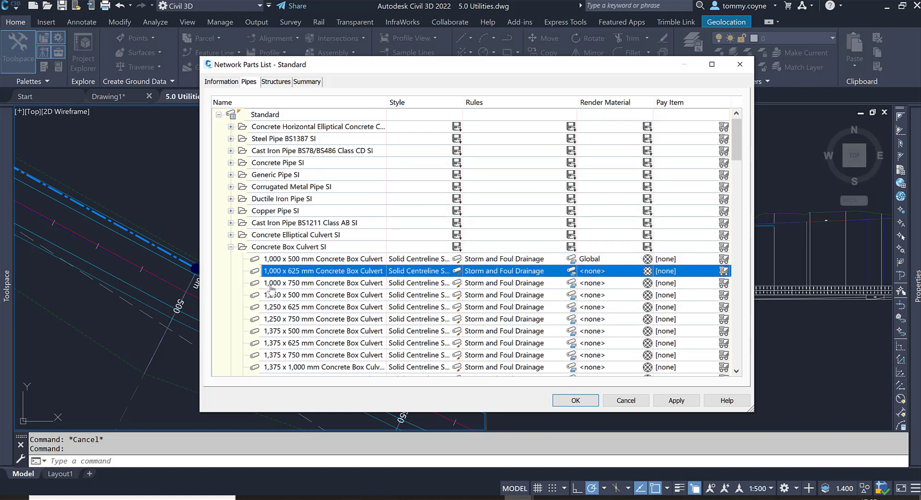
- Save the parts list changes and confirm Standard as the layout's parts list
left_click(576, 400)
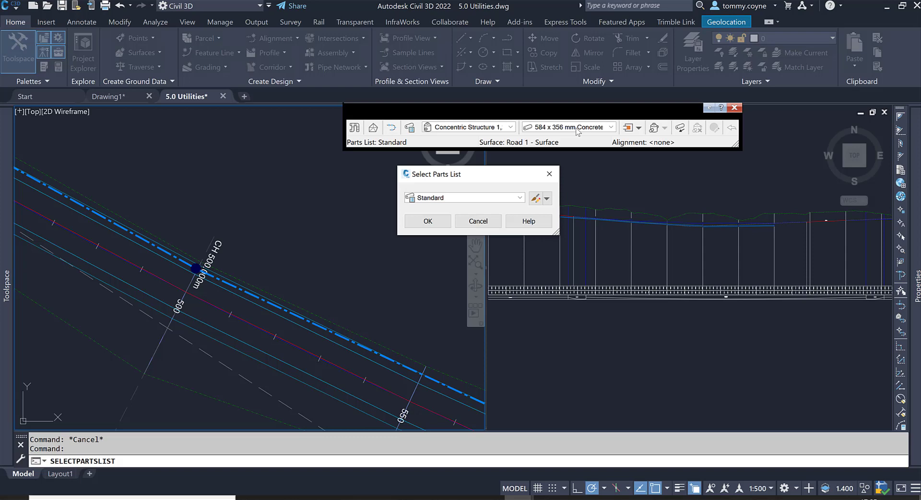
left_click(458, 130)
left_click_drag(450, 171, 366, 160)
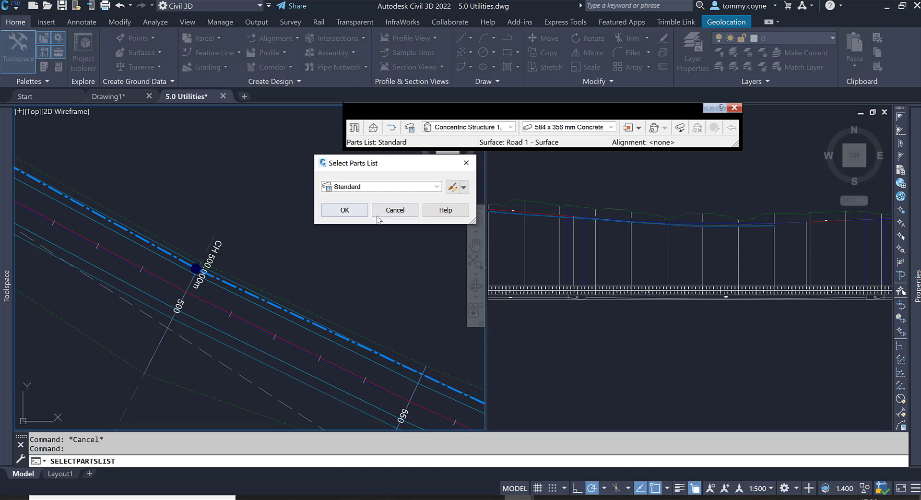
left_click(344, 210)
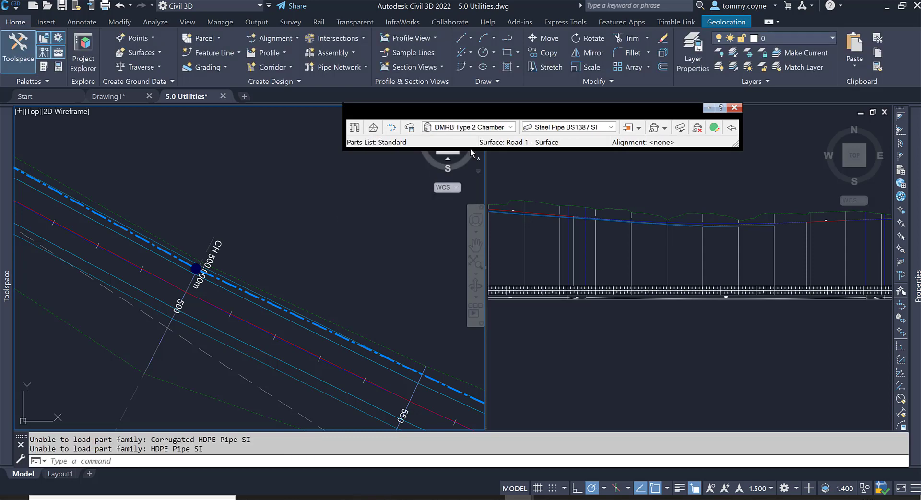
- Choose the 1,250 x 625 mm Concrete Box Culvert SI as the layout pipe
left_click(503, 127)
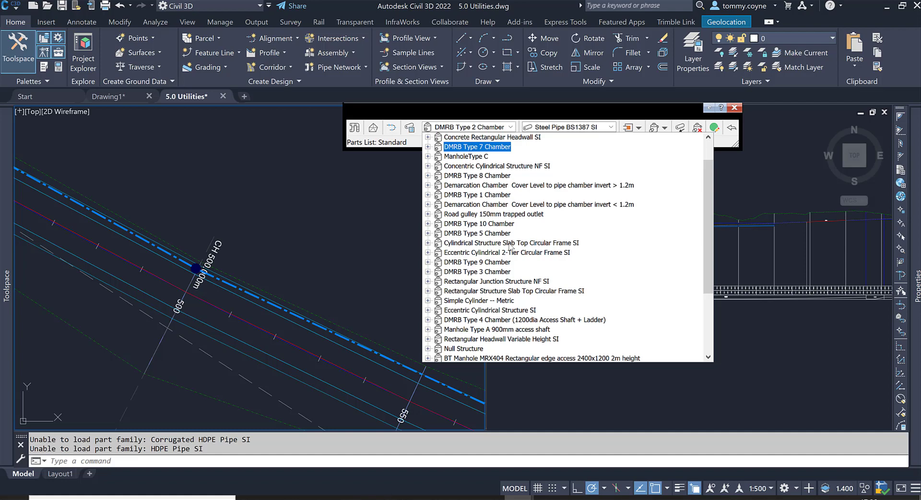
left_click(587, 128)
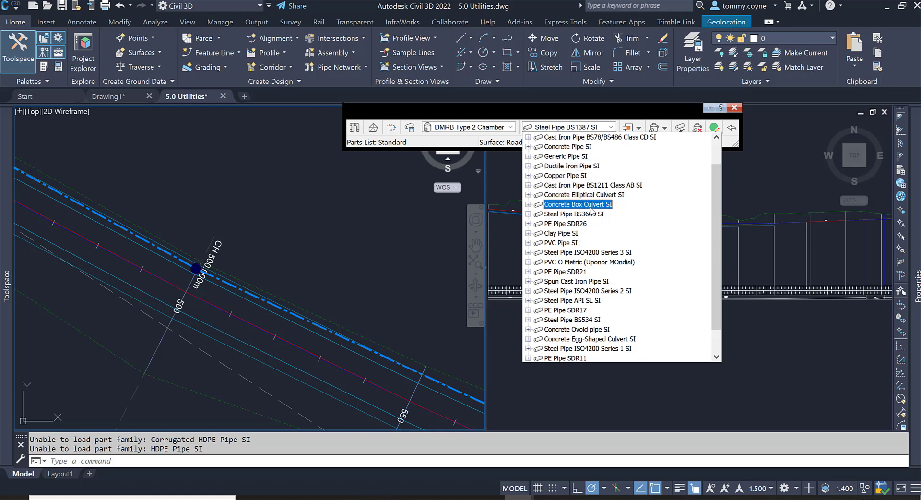
left_click(528, 205)
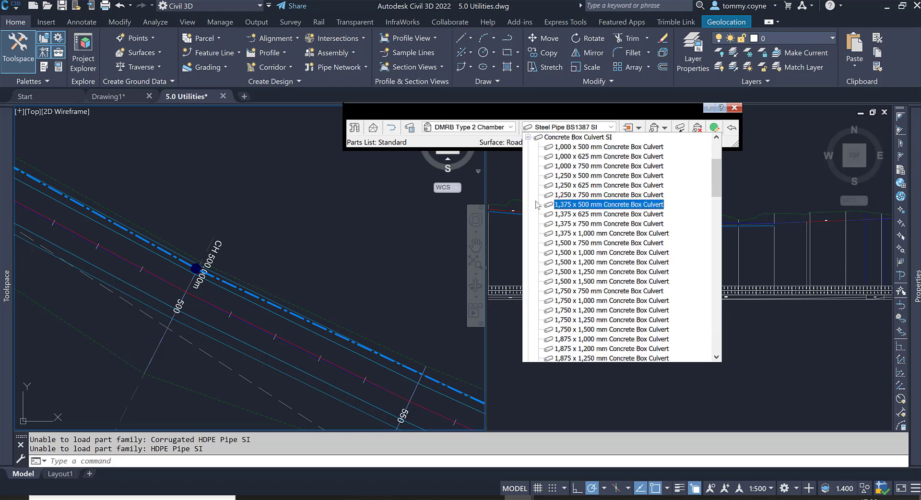
left_click(579, 186)
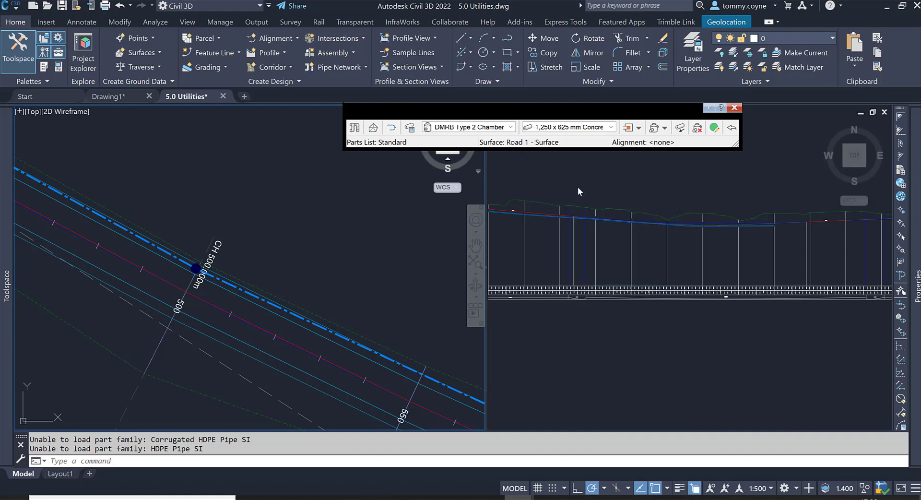
left_click(666, 128)
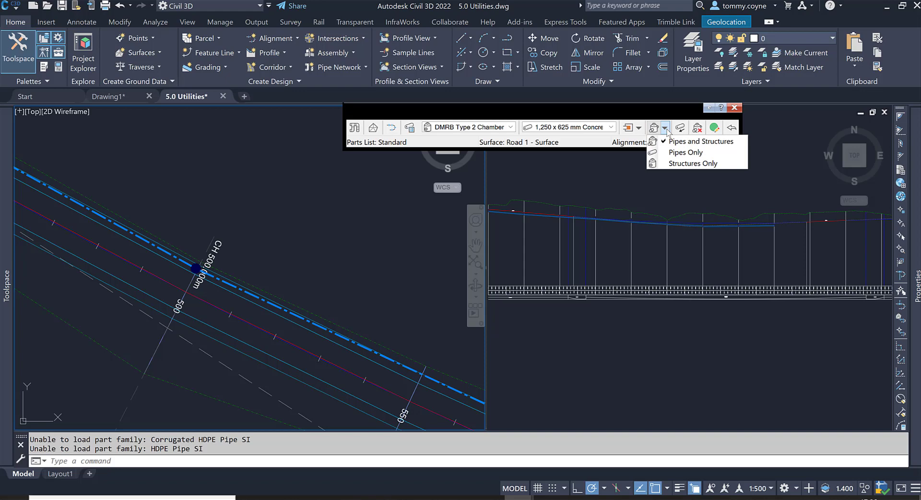
- Draw one pipe-only culvert from beside the road to the CH 500 point on the centreline
left_click(676, 153)
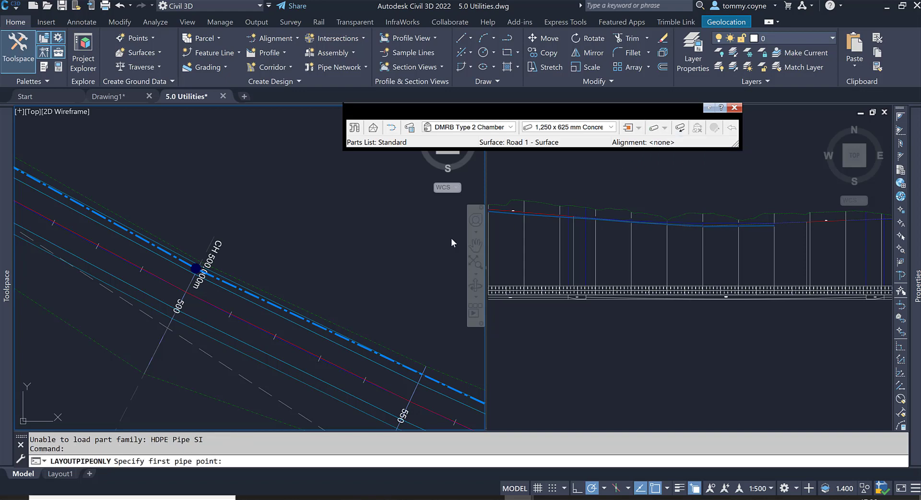
middle_click_drag(250, 260, 298, 143)
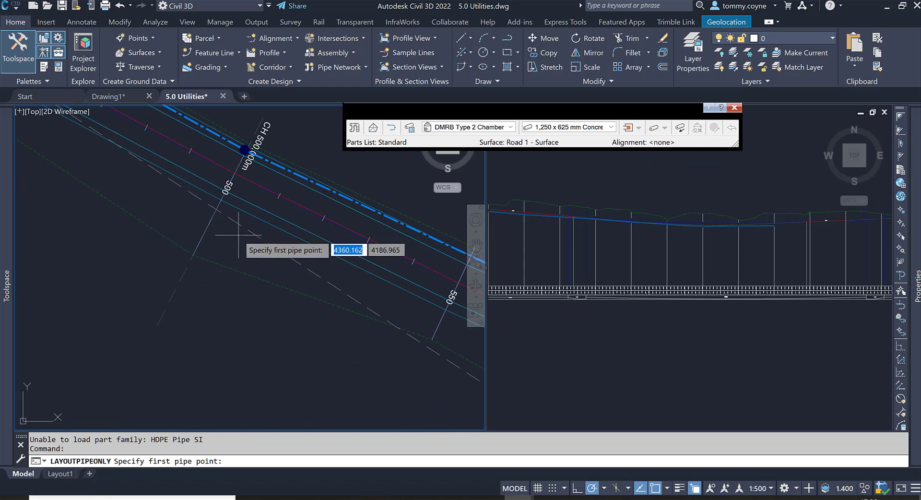
left_click(172, 296)
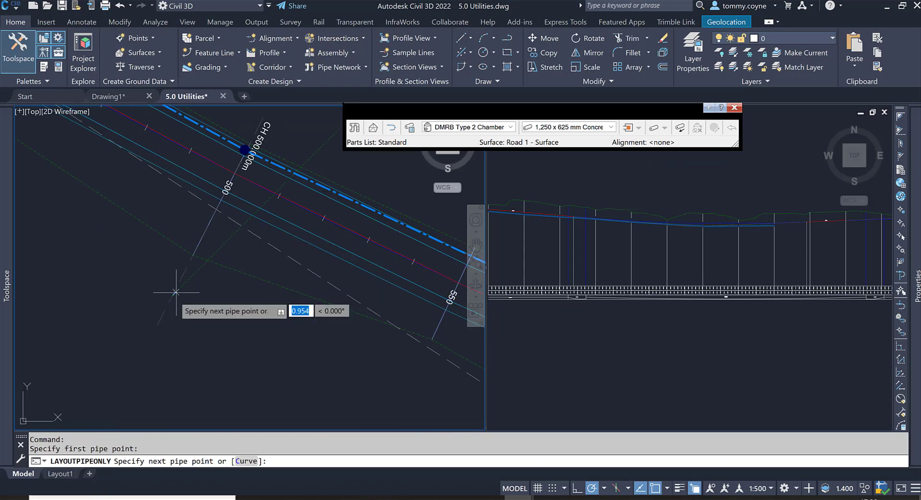
middle_click_drag(235, 147, 173, 247)
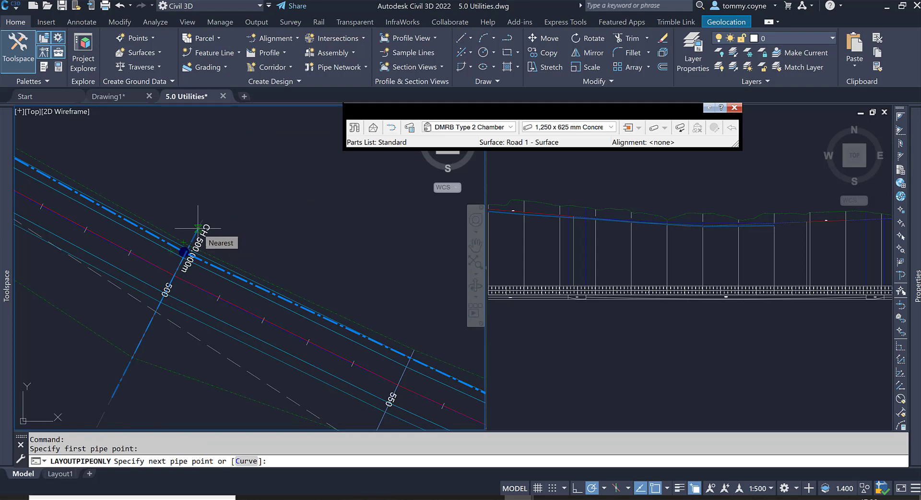
left_click(197, 228)
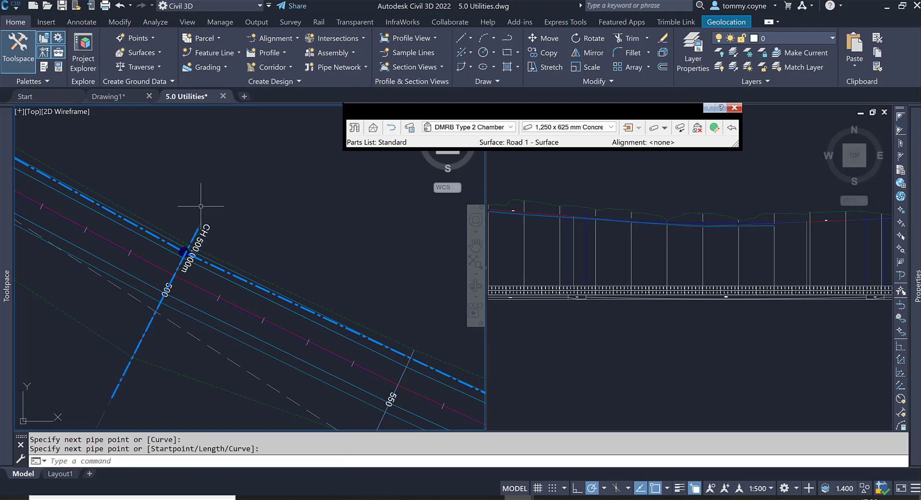
key("Escape")
key("Escape")
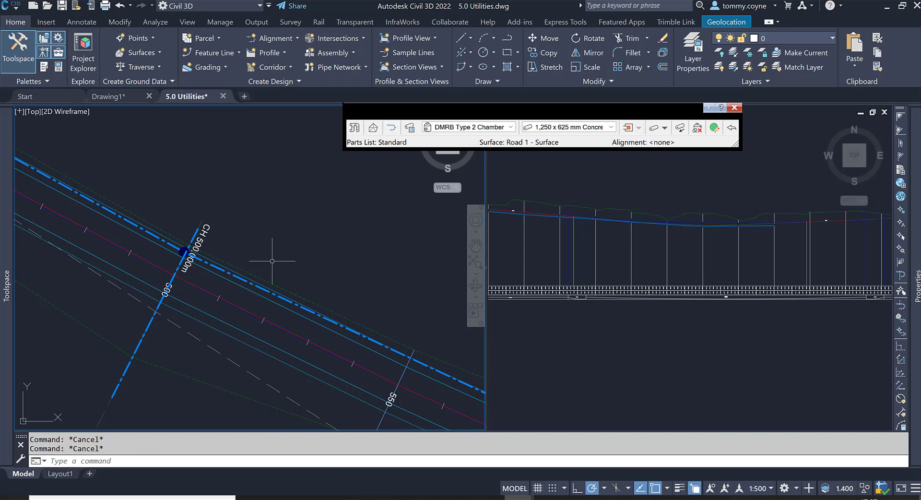
- Open Pipe Network Vistas and scroll the Pipes grid to the -0.312m invert elevation columns
scroll(226, 171, "up", 2)
scroll(200, 274, "up", 4)
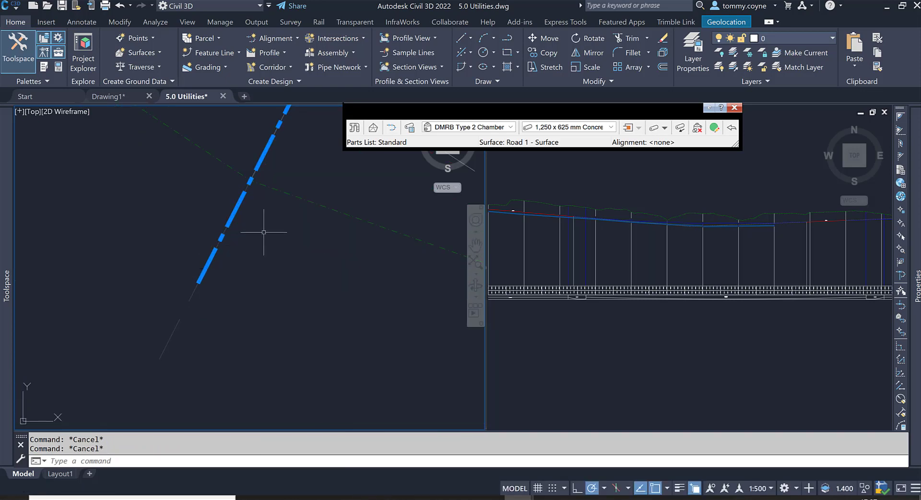
scroll(207, 298, "down", 4)
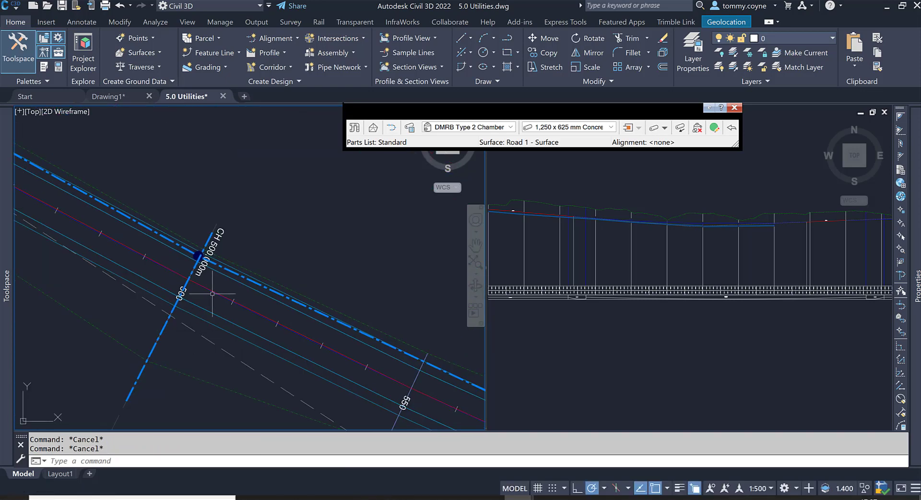
left_click(714, 128)
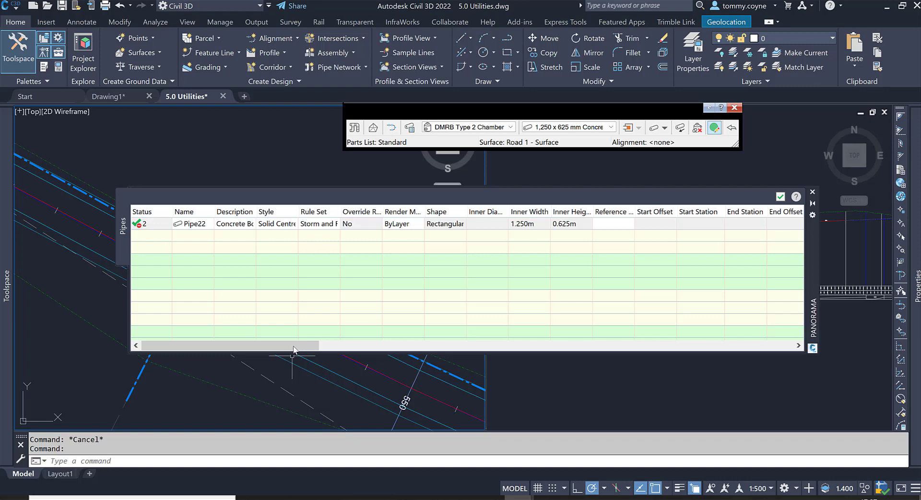
left_click_drag(285, 345, 455, 341)
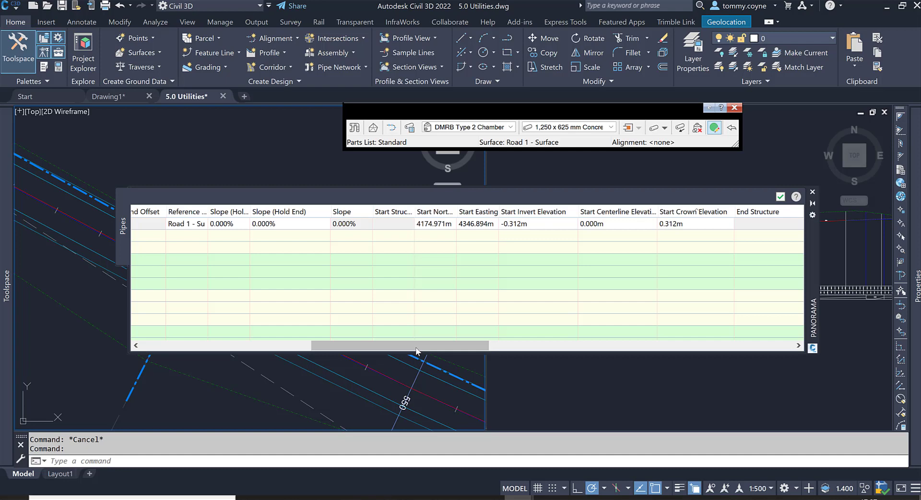
left_click_drag(416, 345, 463, 346)
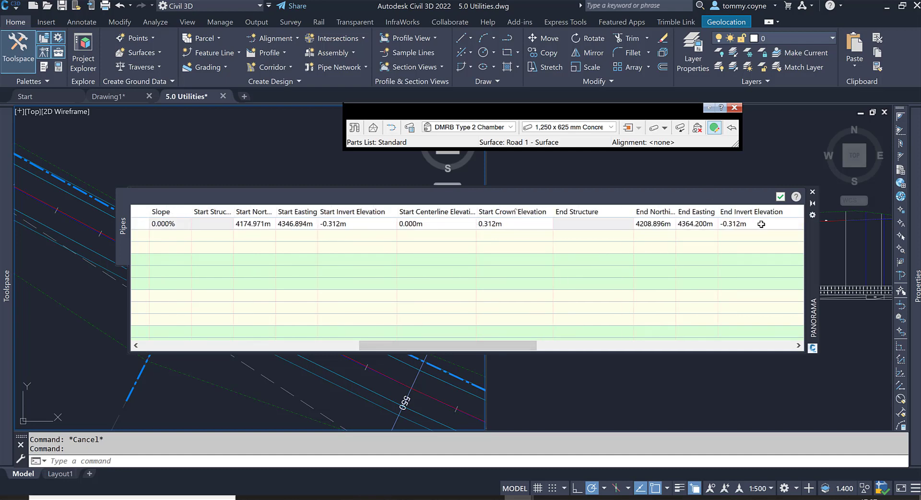
- Activate the profile viewport and move the pipe grid lower to uncover the profile
left_click(664, 166)
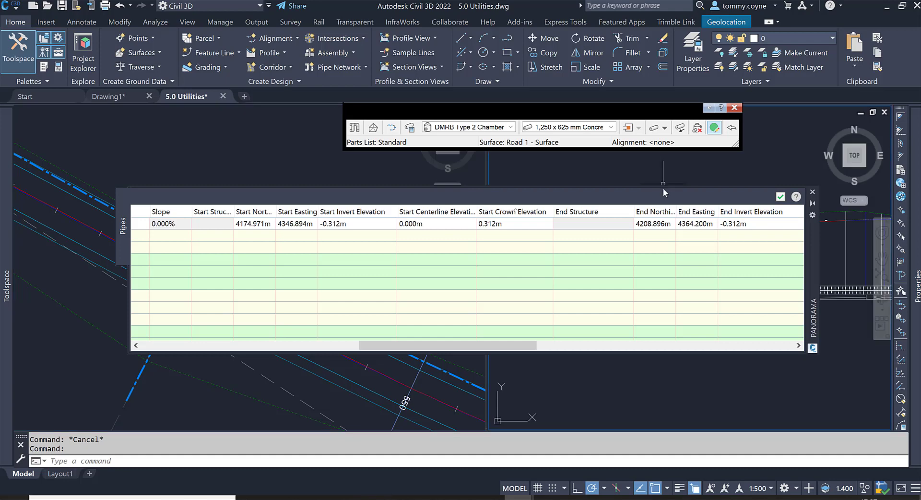
scroll(662, 178, "up", 3)
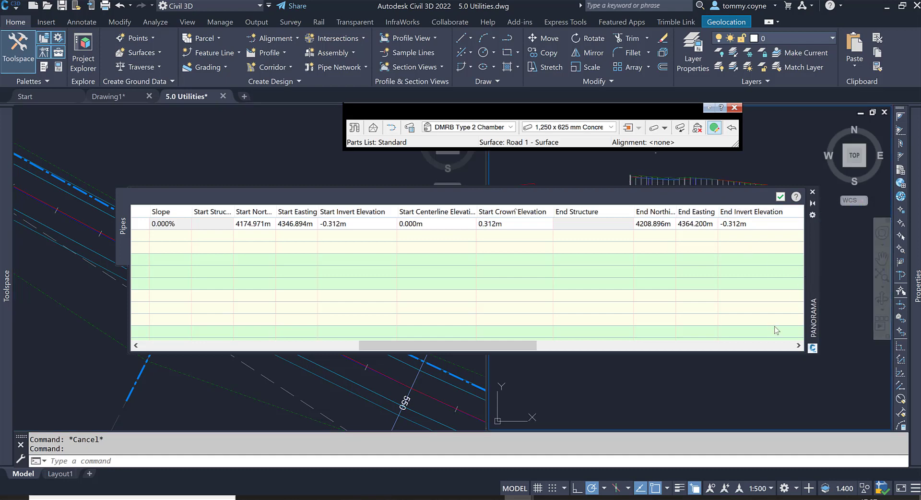
left_click_drag(808, 283, 810, 337)
scroll(661, 177, "up", 3)
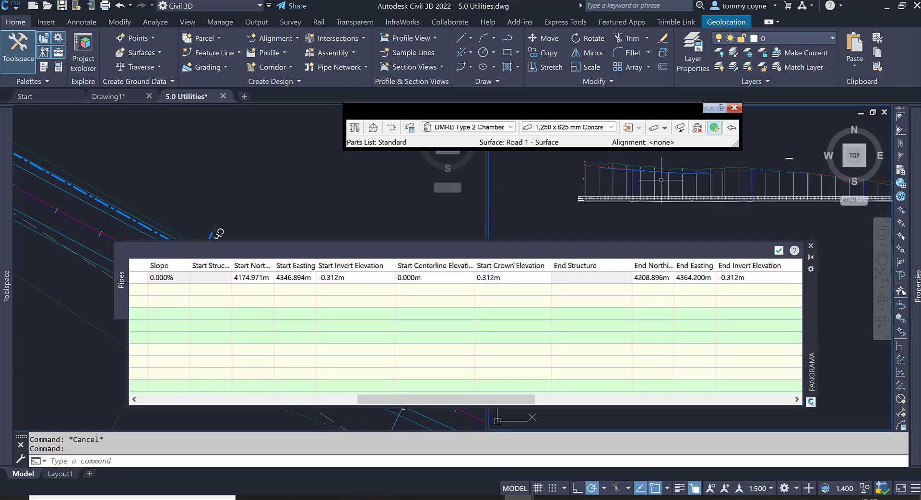
scroll(660, 177, "up", 6)
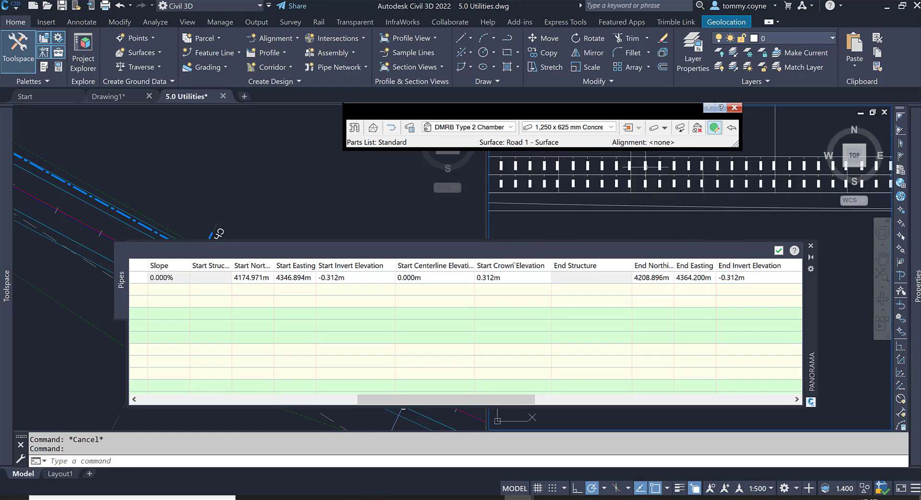
scroll(640, 178, "down", 8)
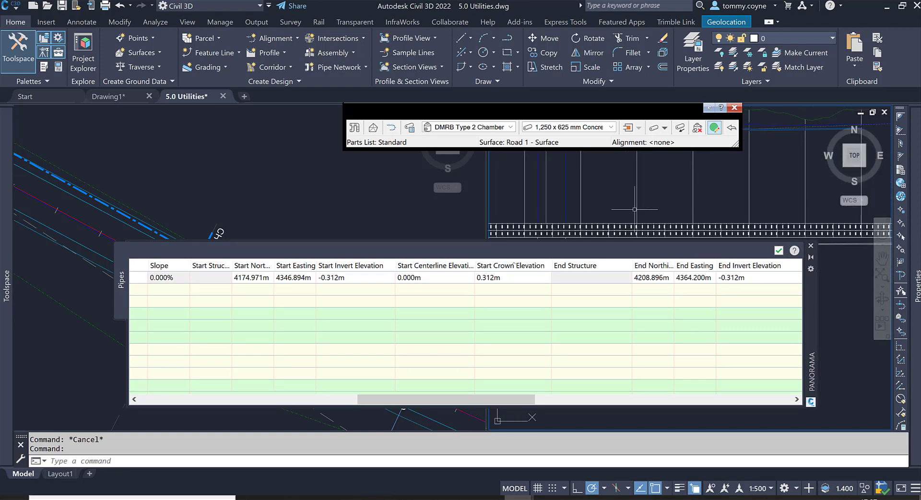
scroll(632, 188, "up", 5)
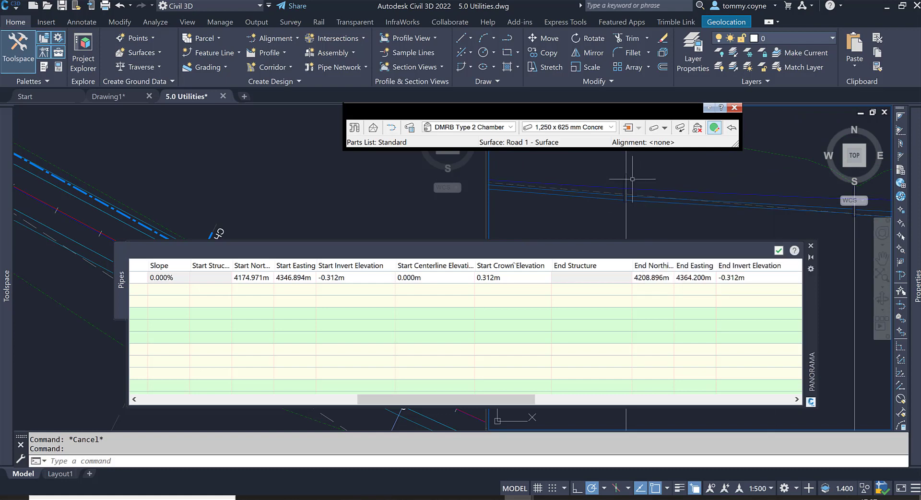
mouse_move(635, 188)
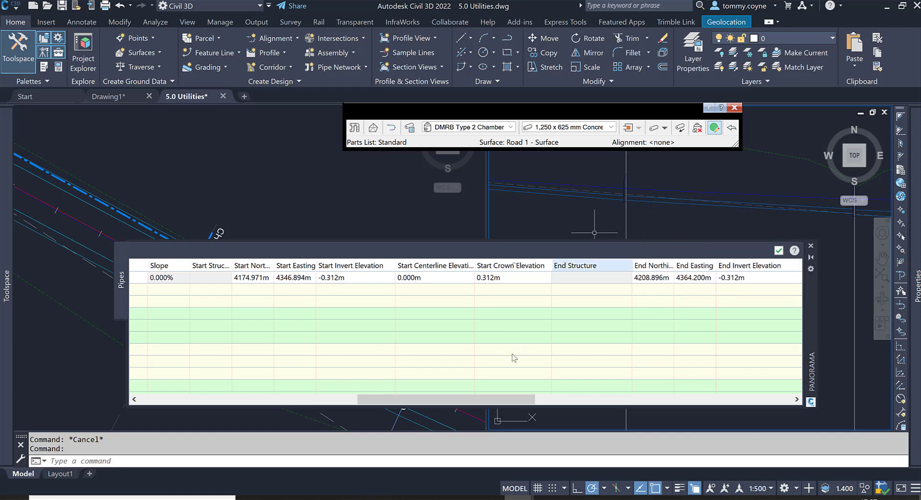
left_click_drag(447, 398, 386, 394)
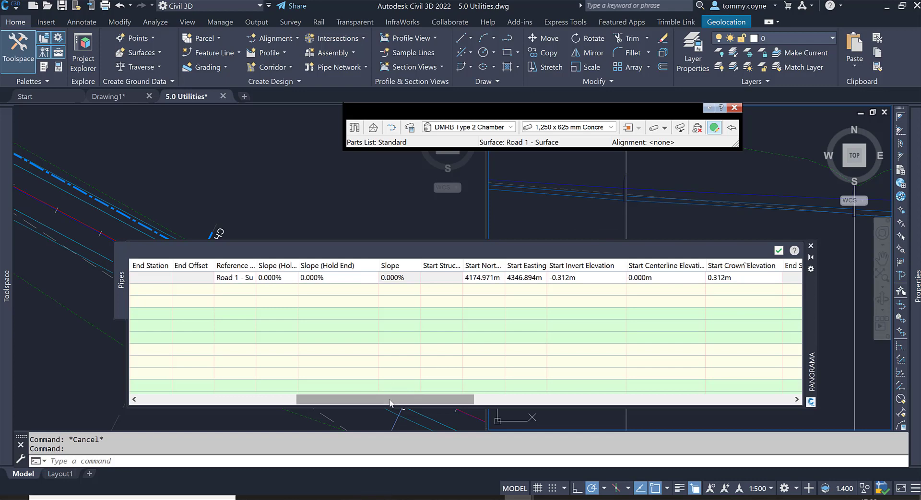
- Set the culvert pipe's Start Invert Elevation to 65.000m
left_click(590, 281)
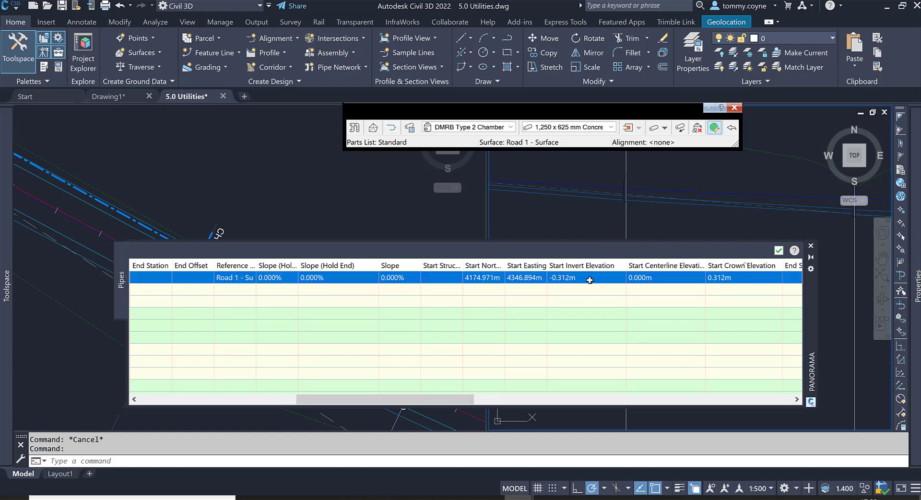
left_click(590, 280)
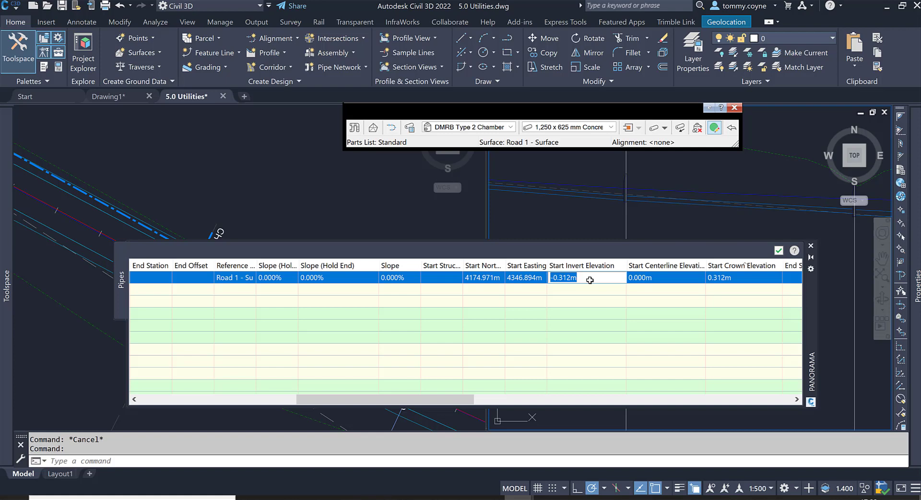
type("65")
key("Return")
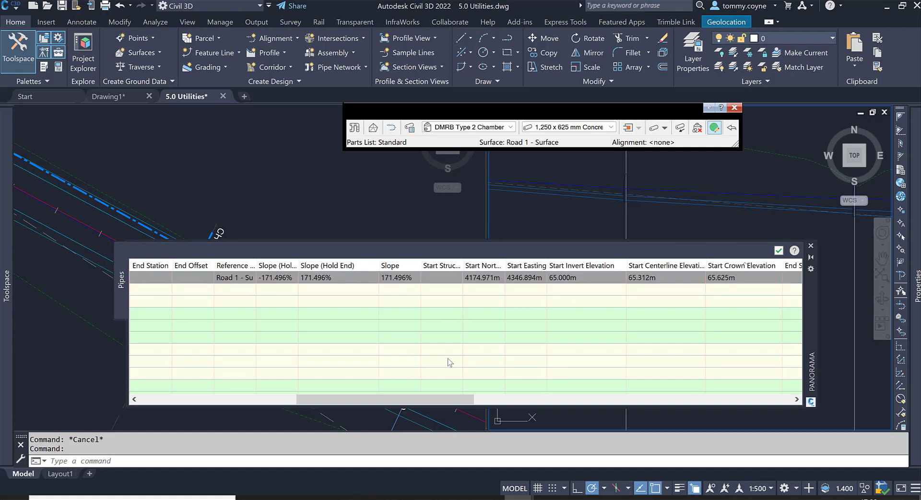
- Set the End Invert Elevation to 65.000m and close the Panorama
left_click_drag(419, 399, 544, 388)
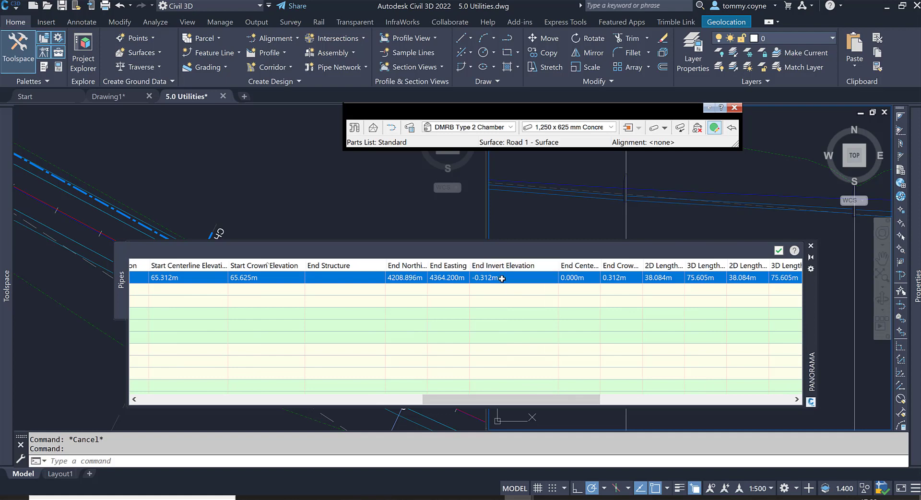
left_click(504, 278)
type("6")
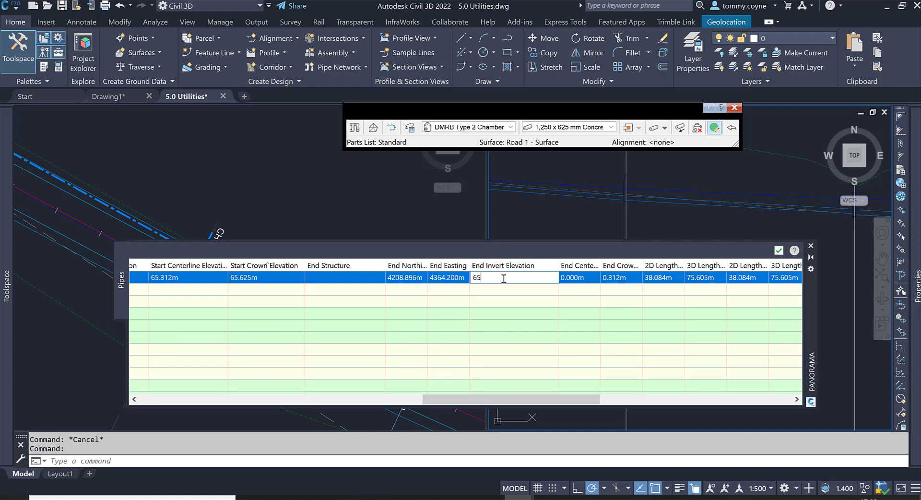
type("5")
key("Return")
left_click(779, 250)
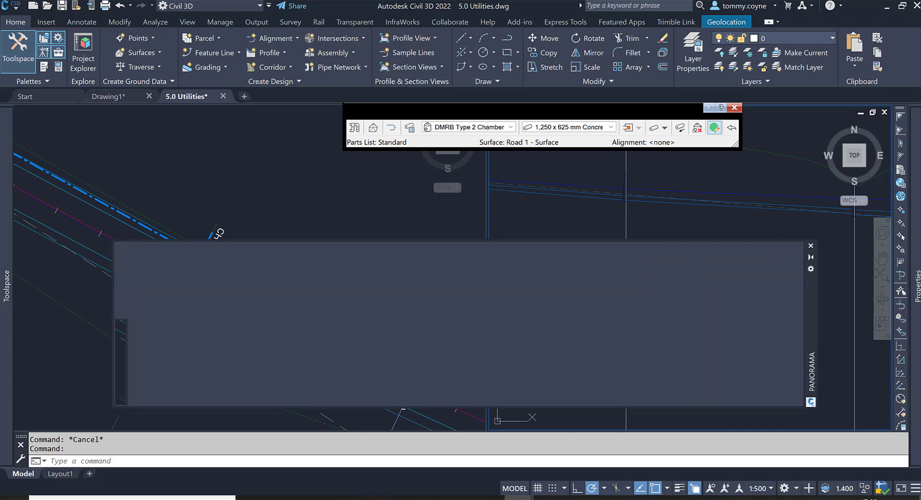
key("Escape")
- In the left plan view, select the box culvert and the dashed Road 1 centreline at CH 500
left_click(313, 239)
scroll(201, 230, "up", 8)
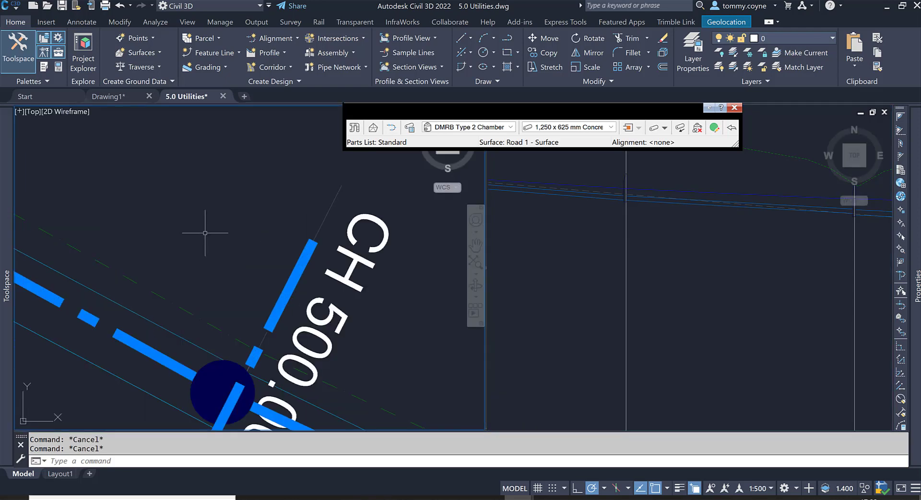
left_click(302, 281)
scroll(269, 264, "down", 3)
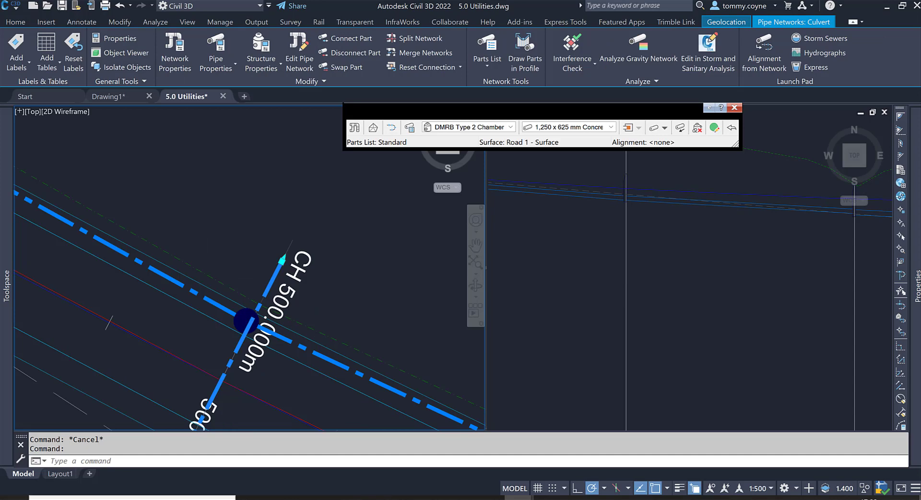
scroll(269, 307, "up", 3)
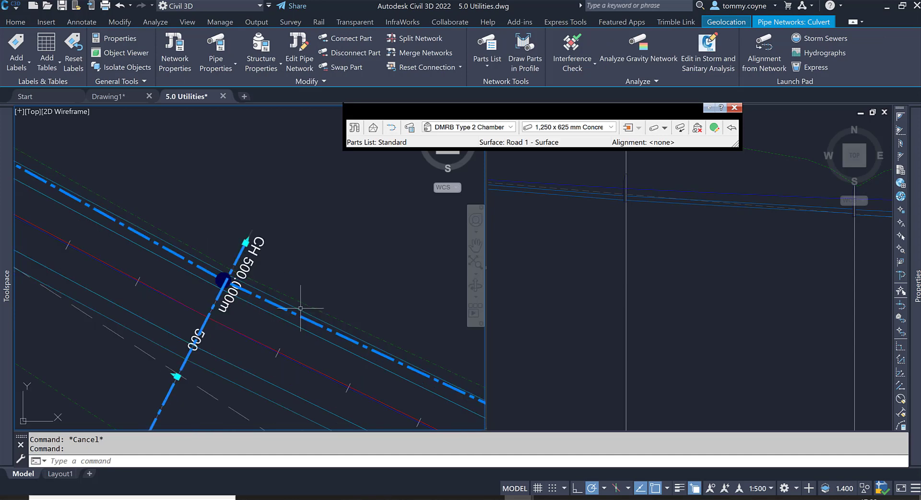
left_click(244, 306)
middle_click_drag(240, 297, 424, 380)
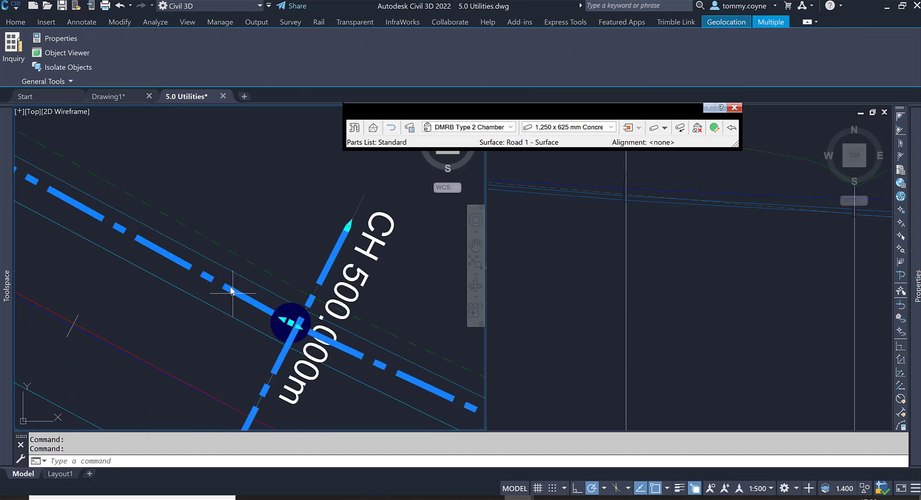
scroll(231, 290, "down", 3)
scroll(235, 279, "up", 3)
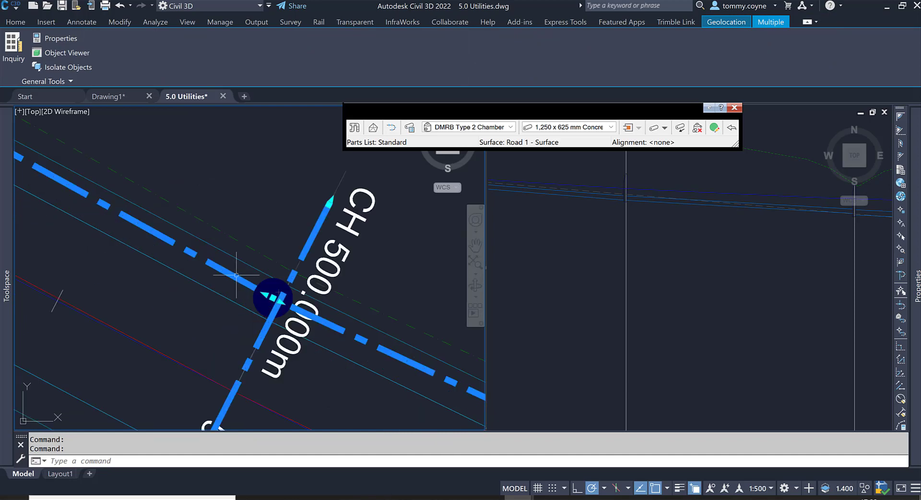
- Show the selected culvert and centreline in Object Viewer, orbiting to a tilted side view of the crossing
left_click(63, 52)
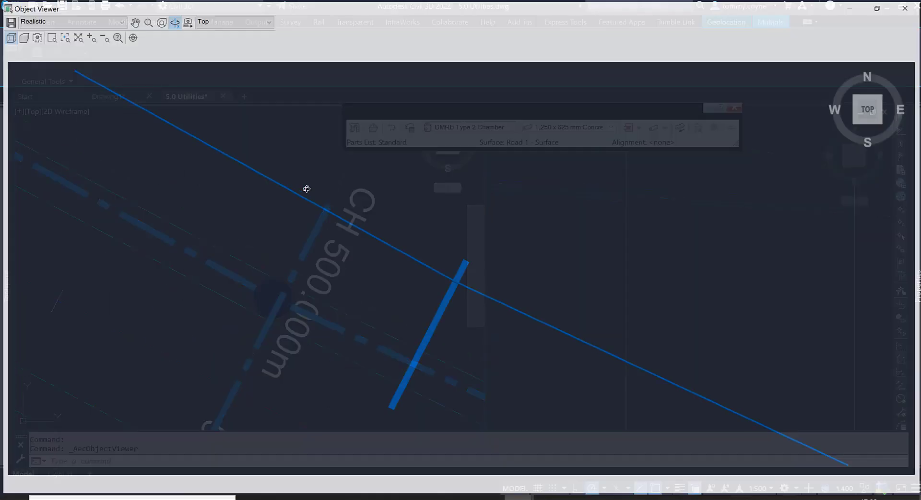
left_click_drag(477, 373, 468, 304)
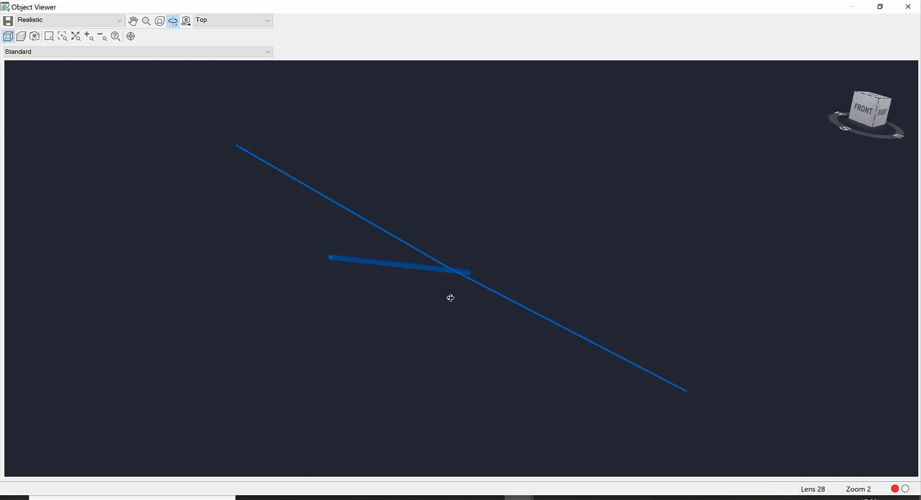
left_click_drag(416, 294, 577, 340)
left_click_drag(503, 323, 604, 307)
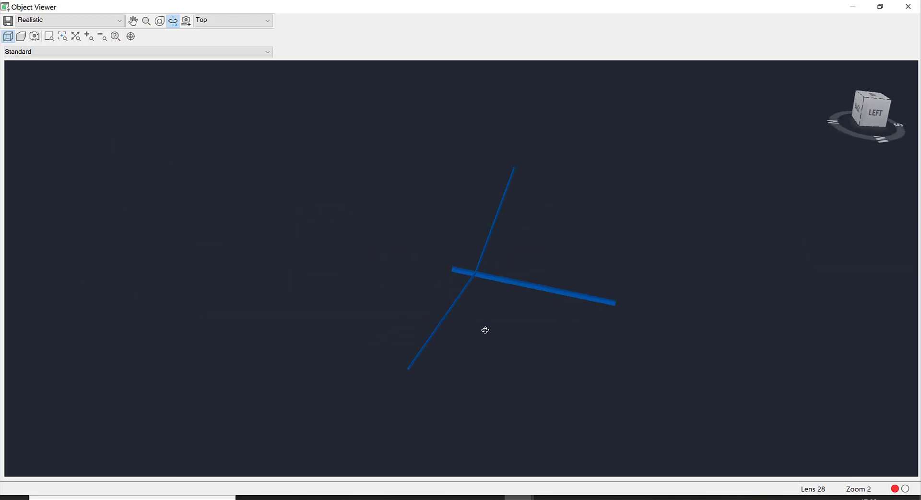
left_click_drag(485, 330, 504, 298)
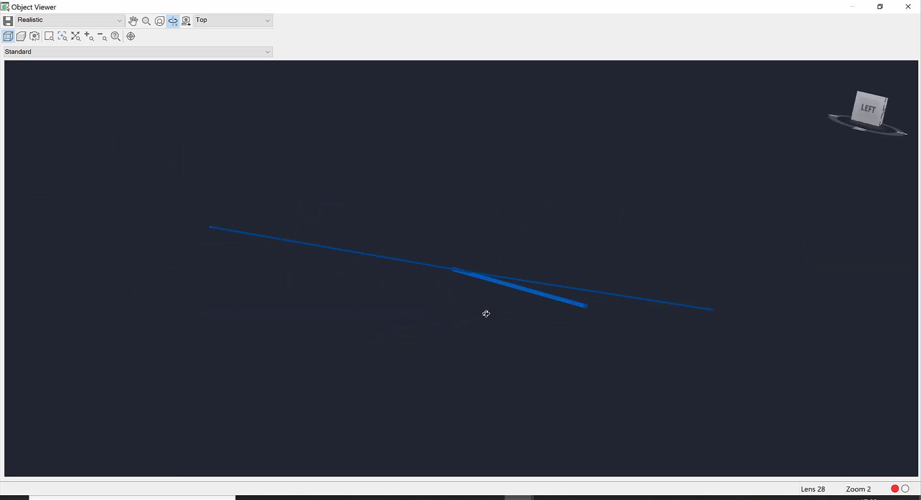